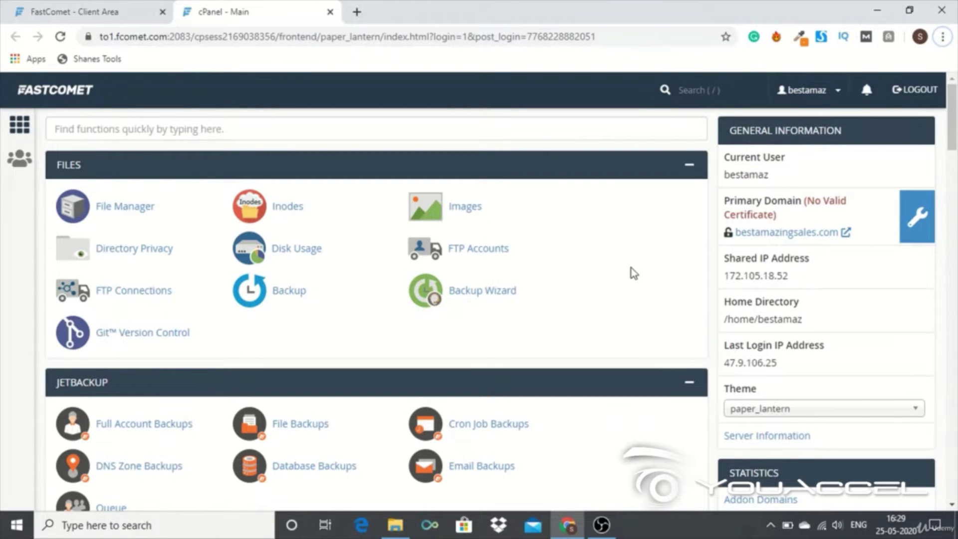
Step: Request cPanel access for the shared hosting account in FastComet Client Area, then return to cPanel
left_click(41, 9)
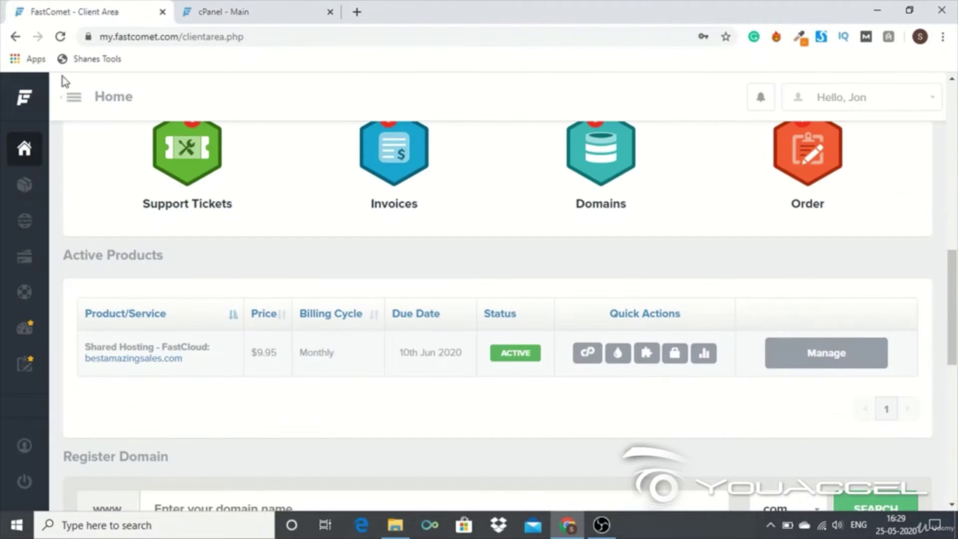
left_click(588, 353)
left_click(398, 288)
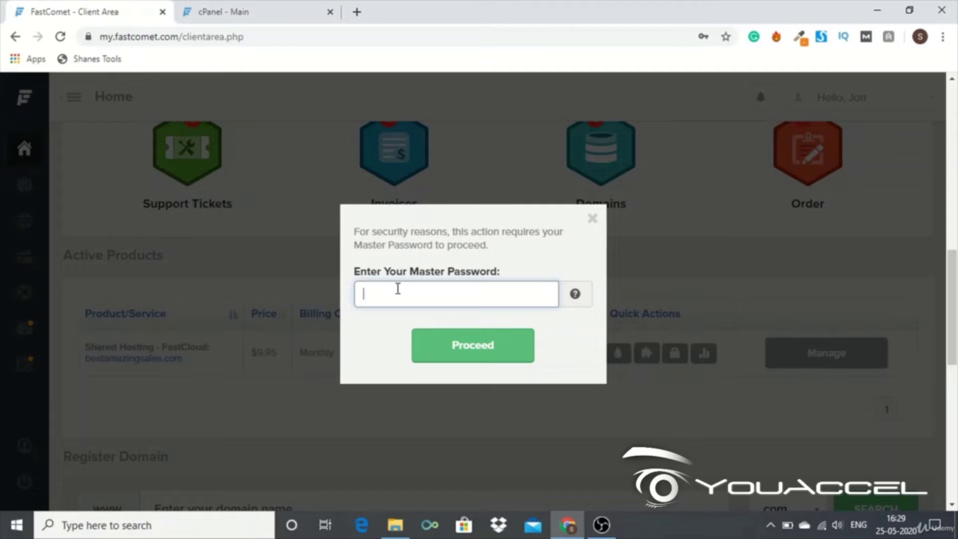
left_click(239, 11)
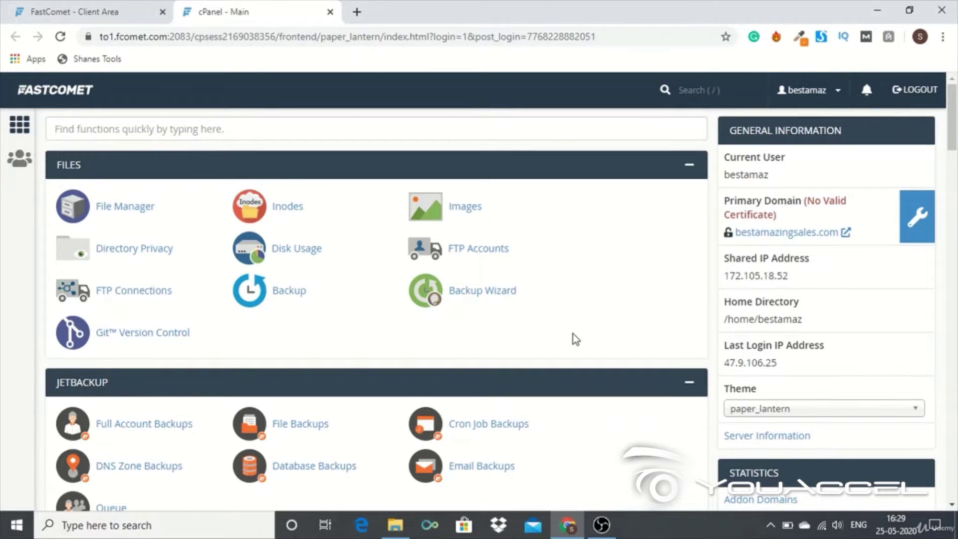
Step: Scroll the cPanel home page down to the Software section's Softaculous Apps Installer
scroll(207, 260, "down", 5)
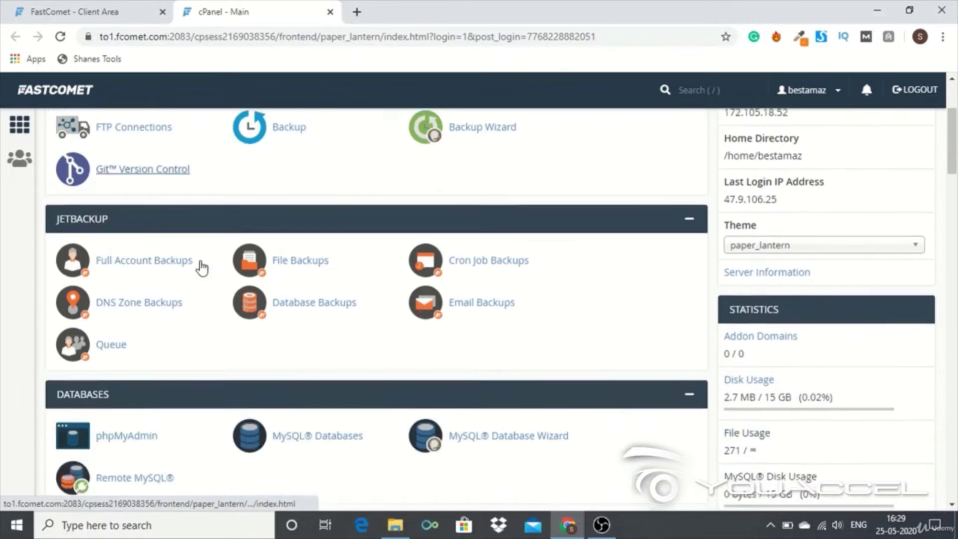
scroll(212, 261, "down", 4)
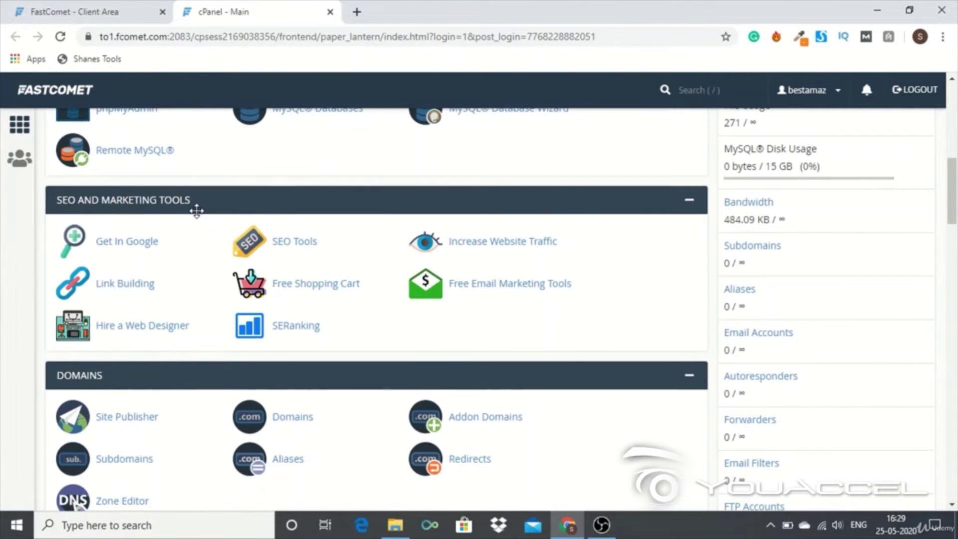
scroll(197, 209, "down", 4)
scroll(149, 225, "down", 2)
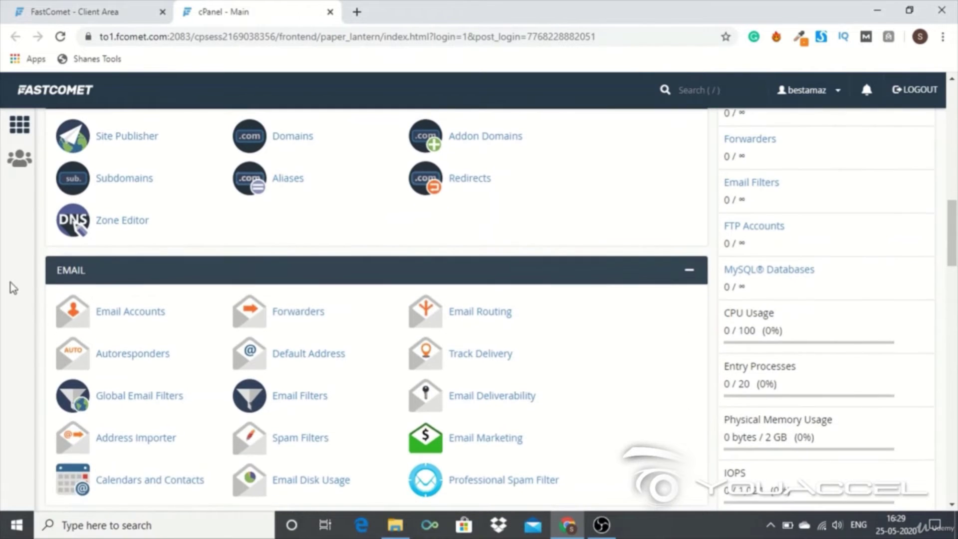
scroll(147, 265, "down", 5)
scroll(160, 278, "down", 3)
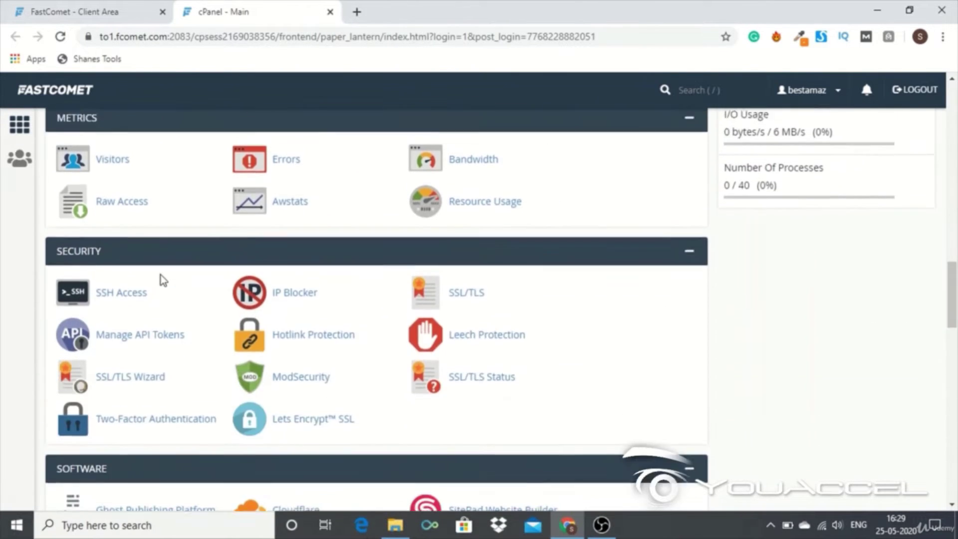
scroll(158, 265, "down", 4)
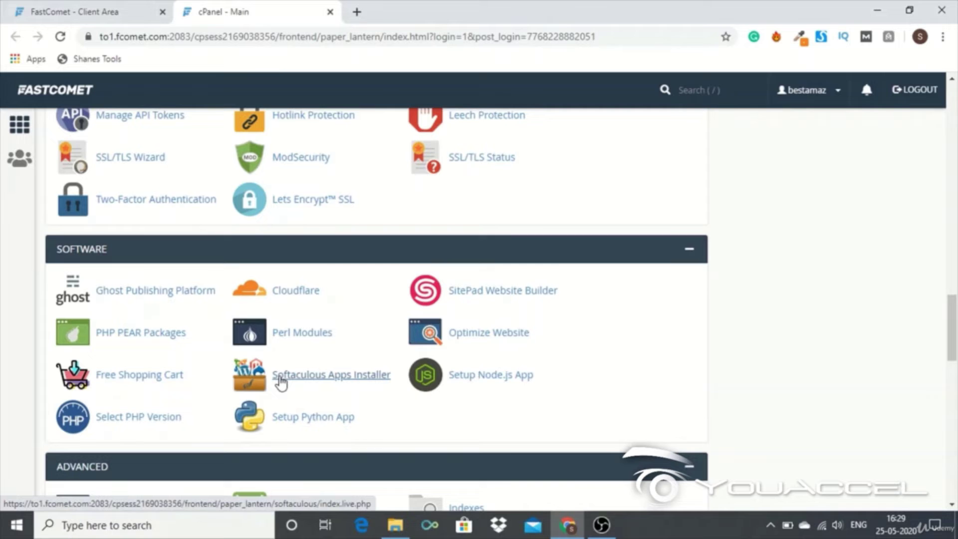
Step: Launch Softaculous and start a new WordPress install from its Top Scripts card
left_click(280, 380)
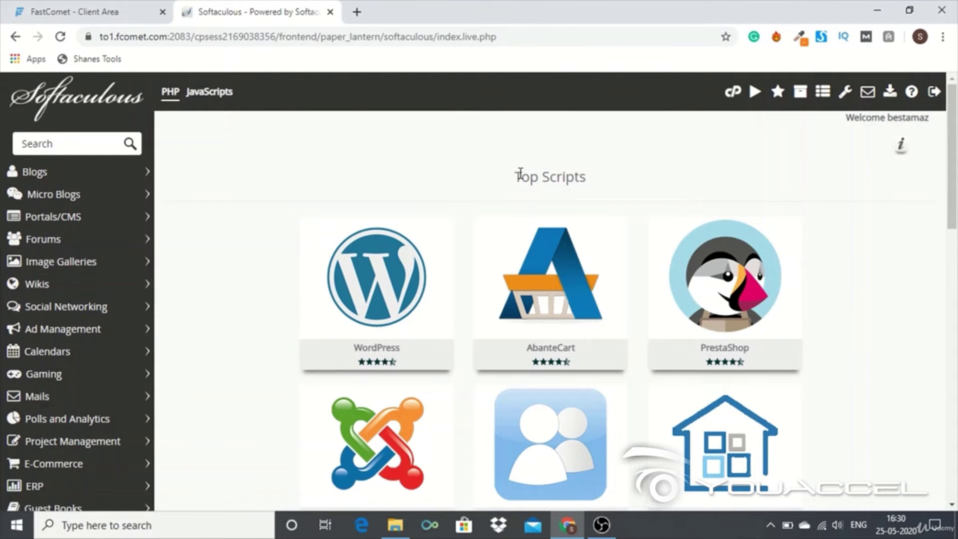
mouse_move(377, 280)
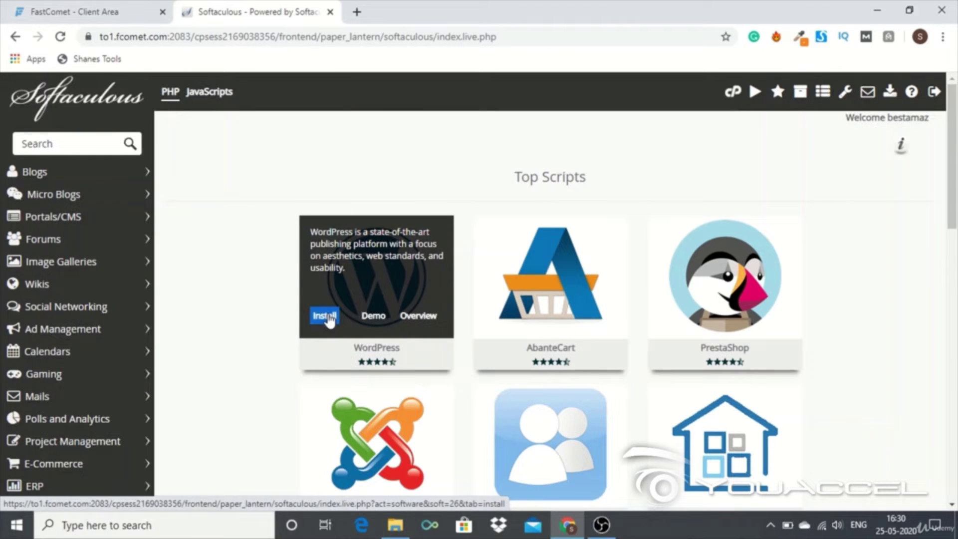
left_click(321, 320)
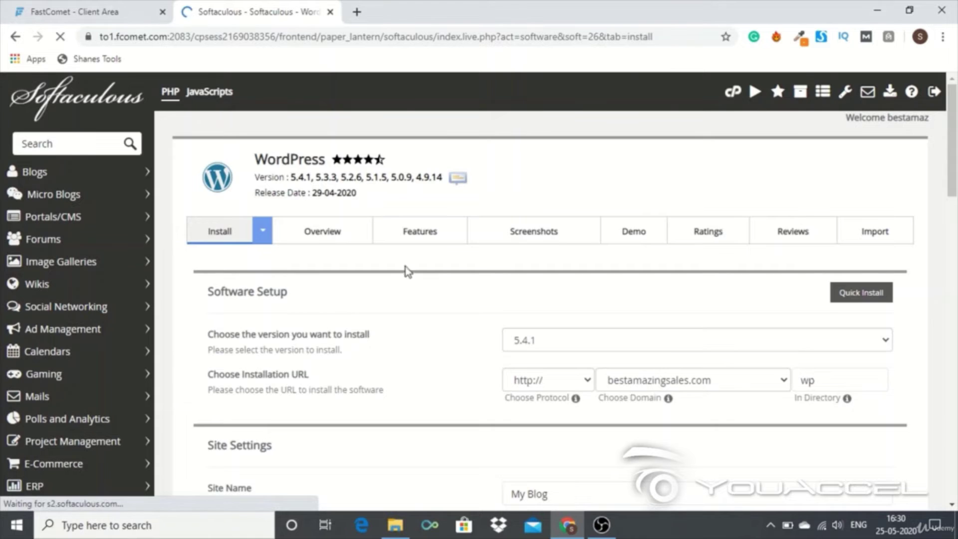
scroll(449, 284, "down", 3)
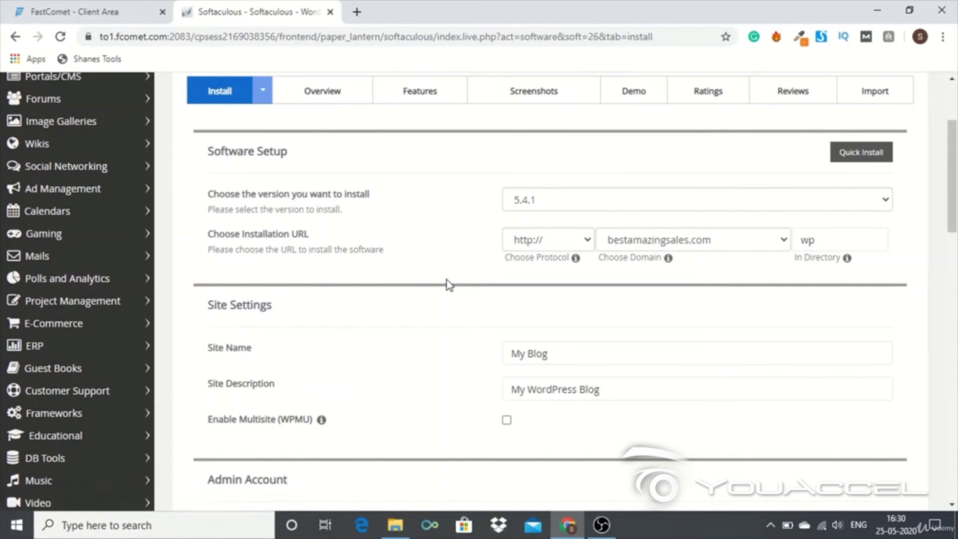
left_click(515, 240)
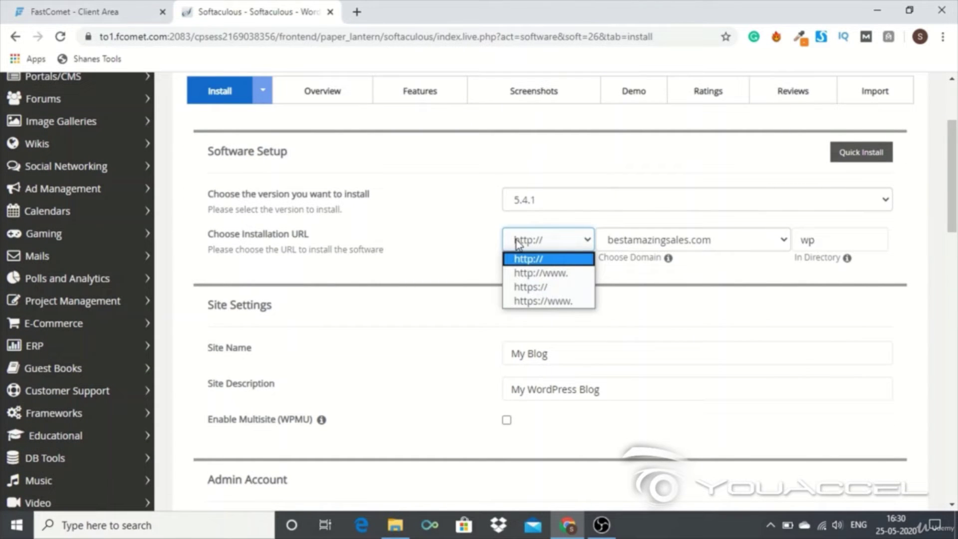
left_click(536, 266)
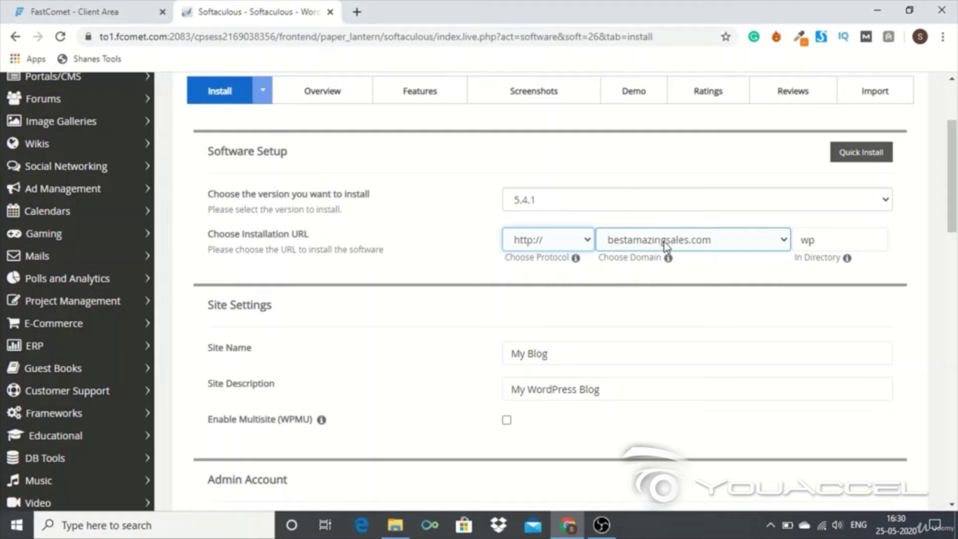
left_click(817, 242)
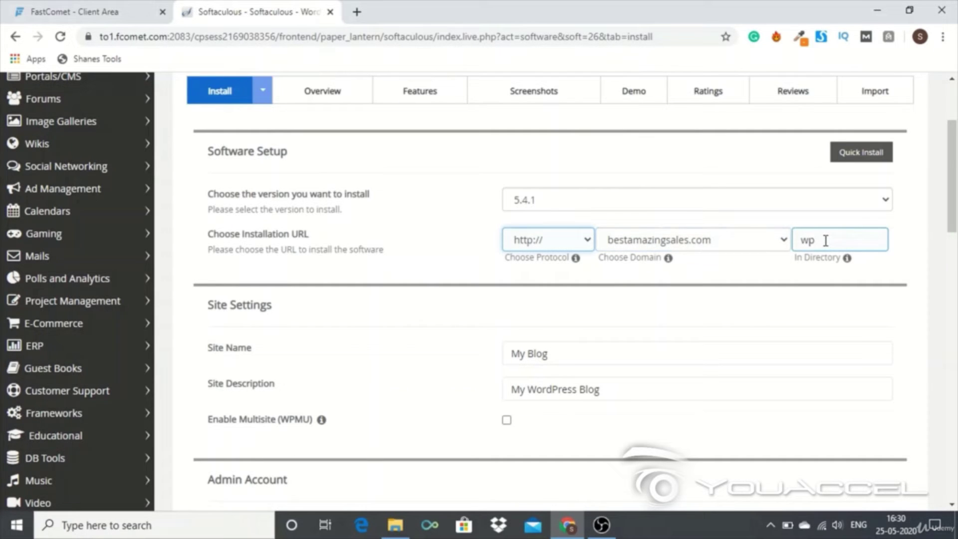
double_click(804, 239)
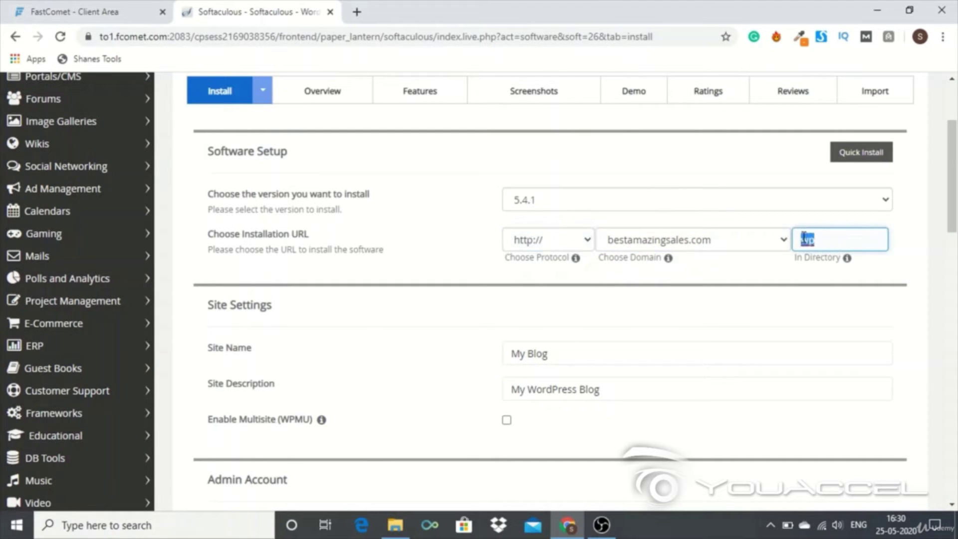
key("BackSpace")
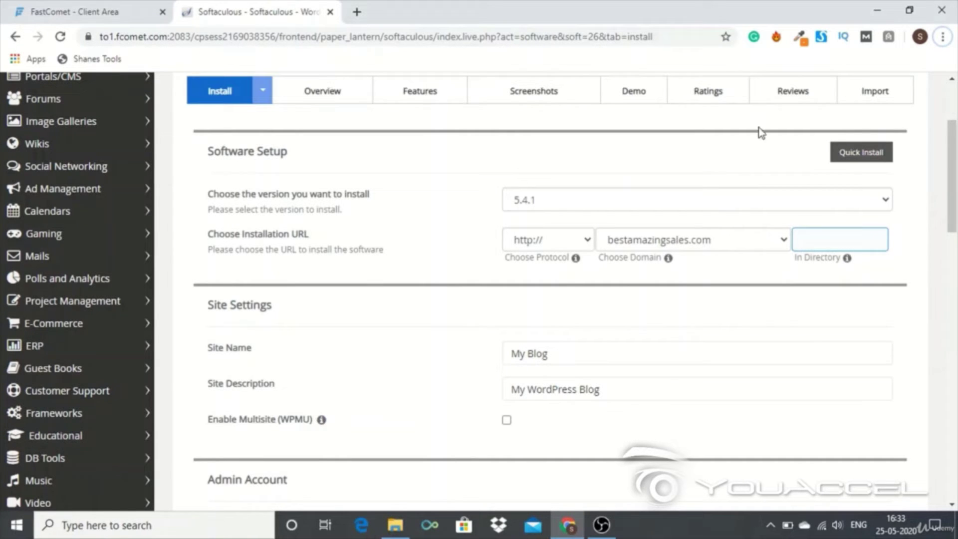
Step: Replace the default site name with 'Best Amazing Sales'
left_click(569, 348)
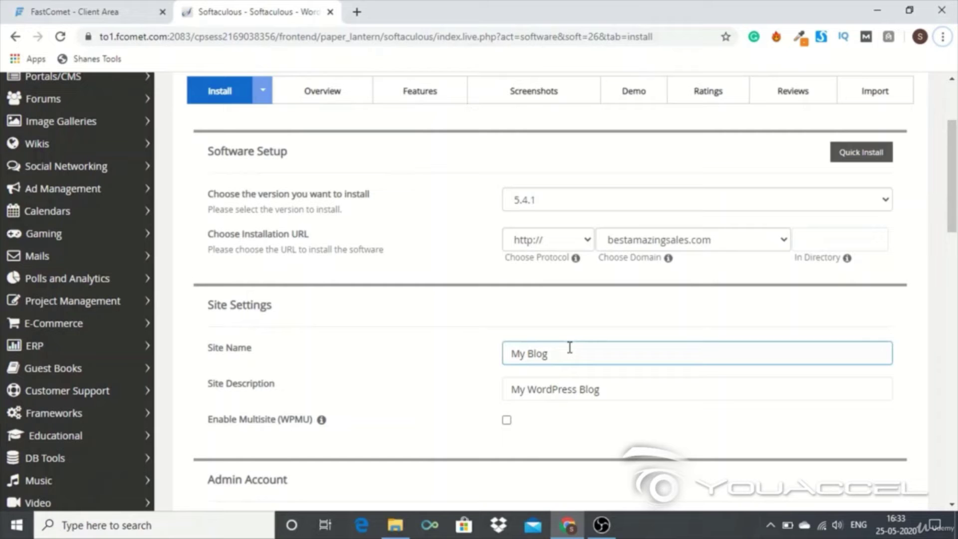
left_click_drag(568, 348, 505, 352)
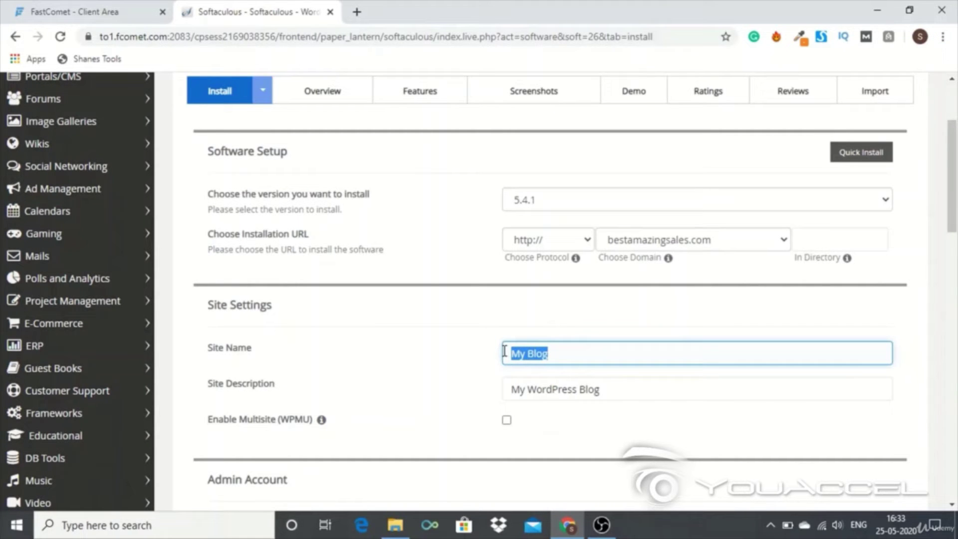
type("Best ")
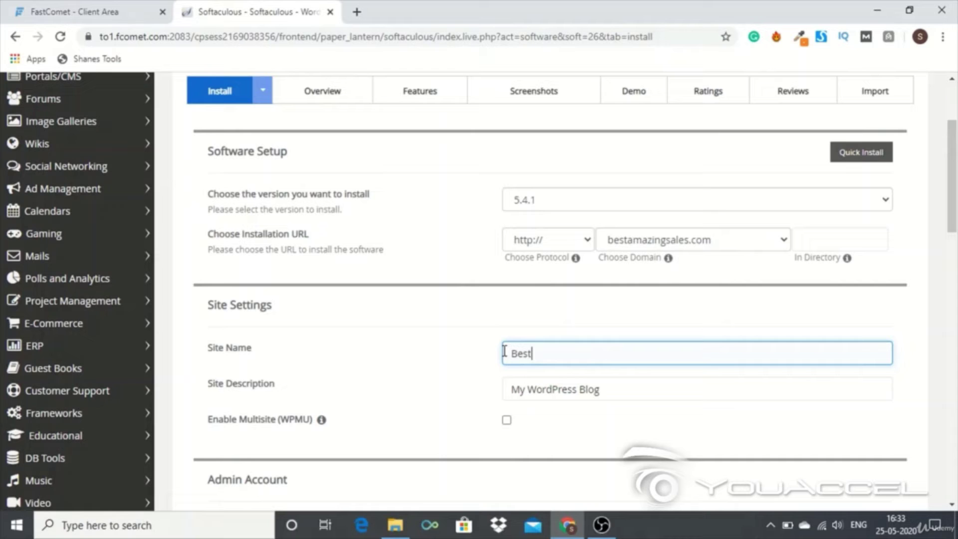
type("Amazing Sales")
Step: Set the site description to 'Get the best deals, offers and coupons for products online'
left_click_drag(601, 390, 461, 378)
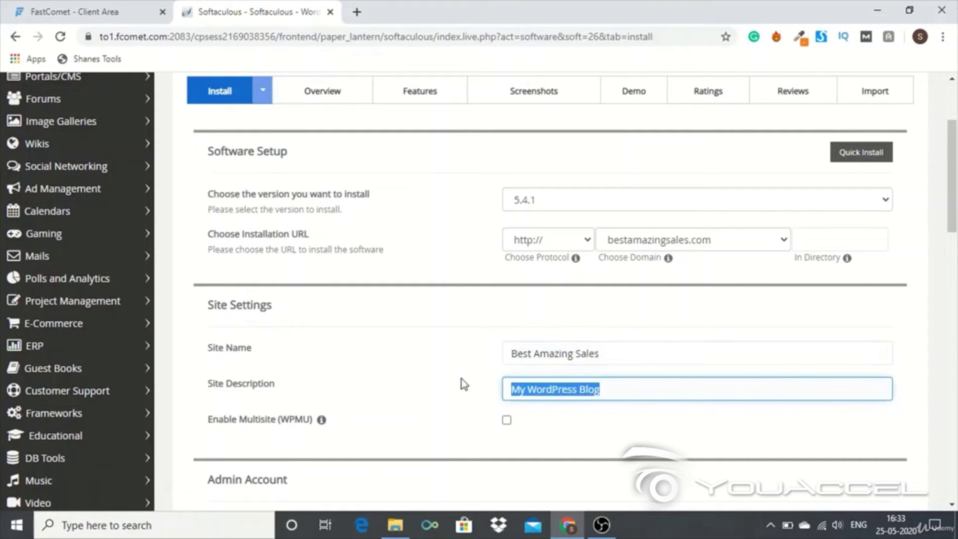
type("Get the be")
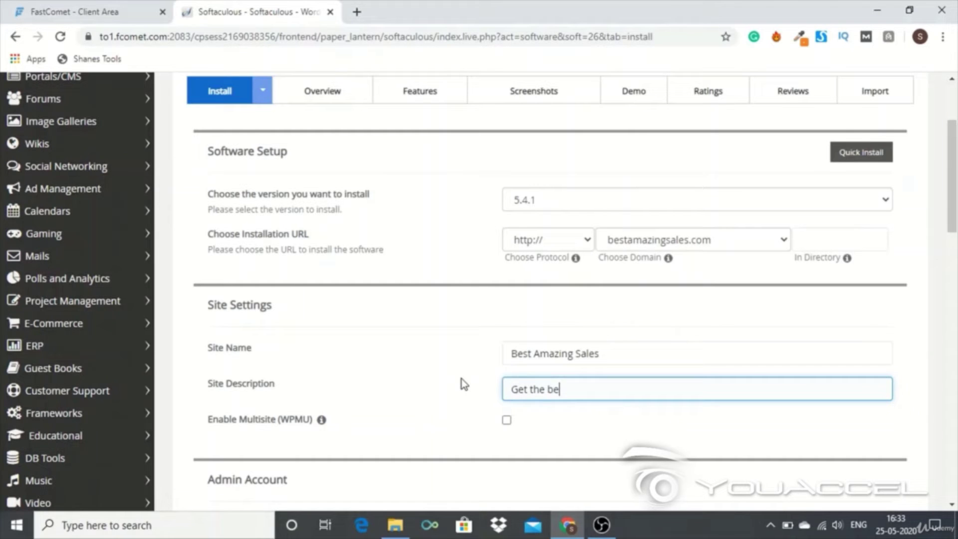
type("st deals, offers a")
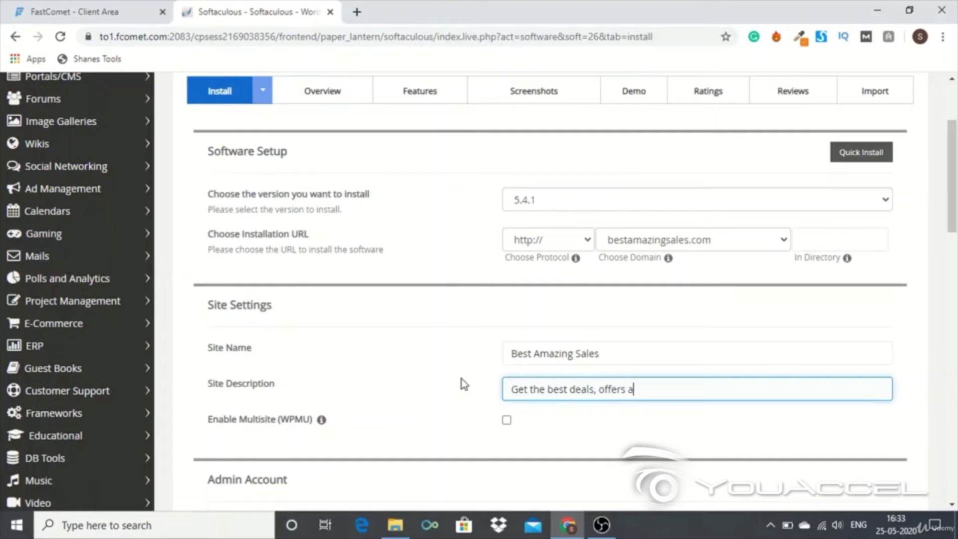
type("nd coupons for produc")
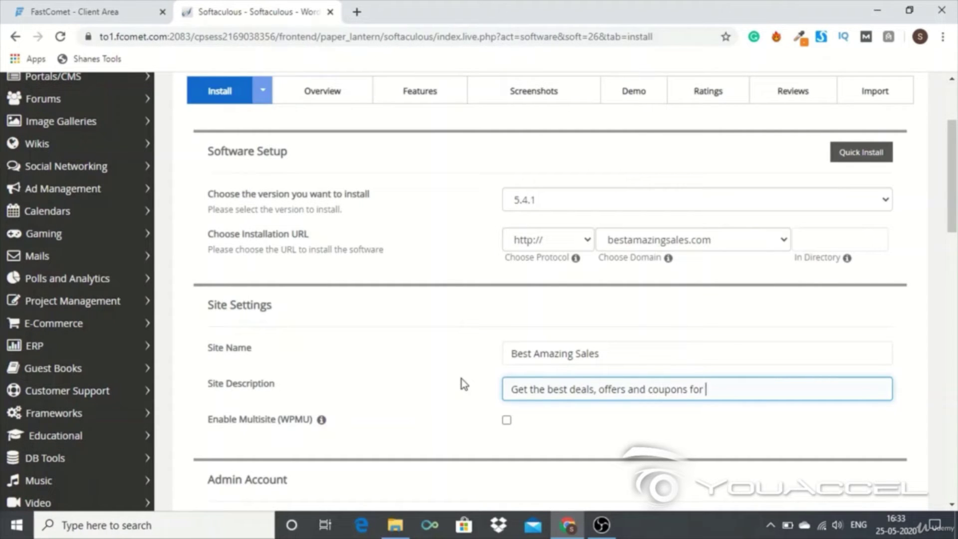
type("ts oneline")
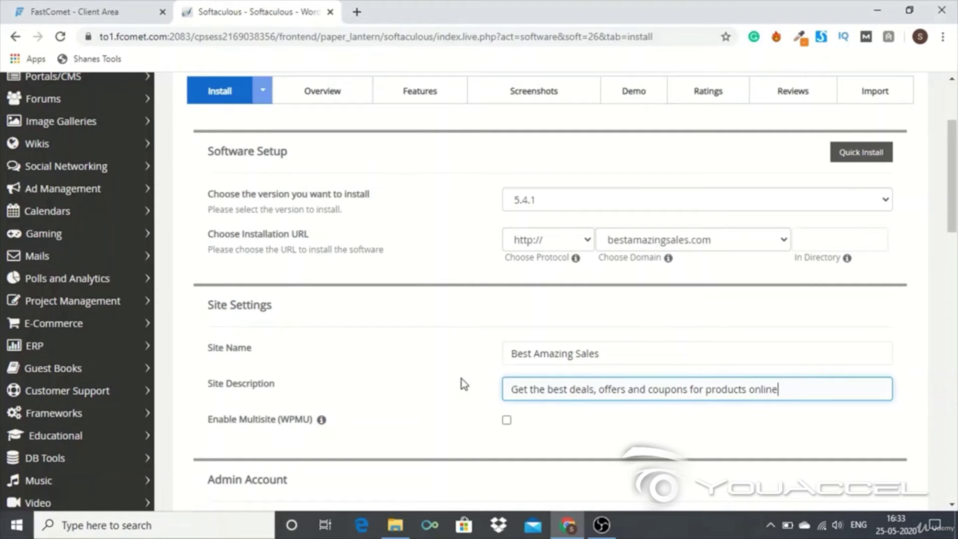
scroll(461, 378, "down", 1)
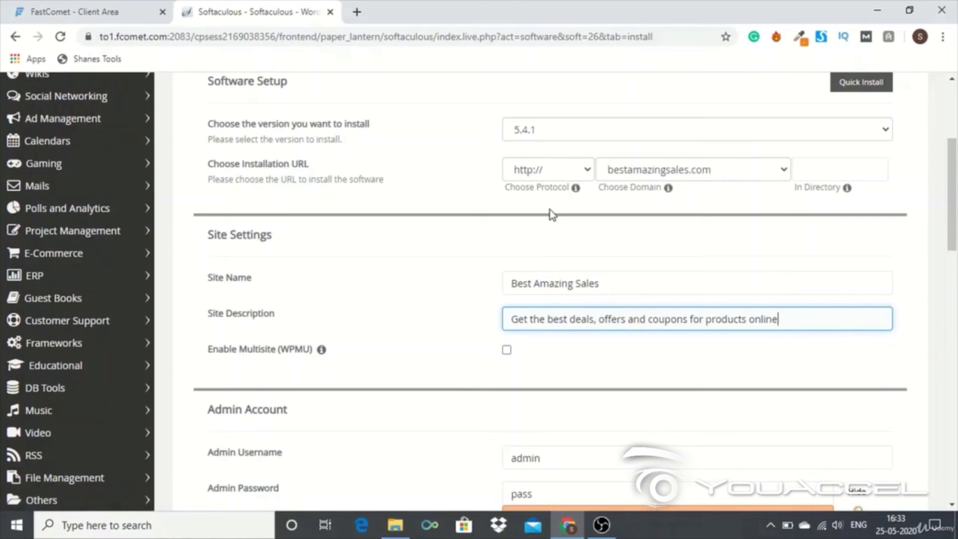
Step: Replace the part of the admin e-mail before the @ with the site owner's name
scroll(550, 210, "down", 3)
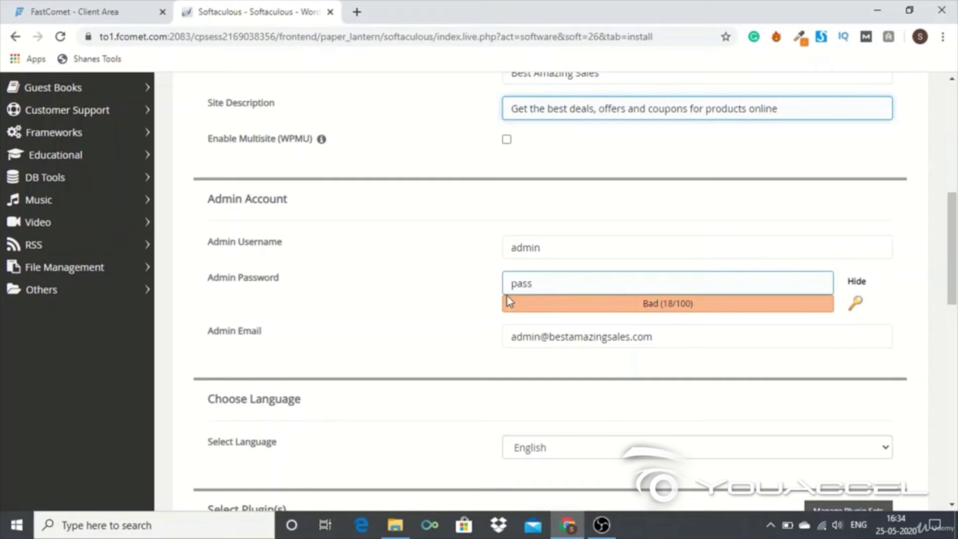
scroll(570, 281, "down", 1)
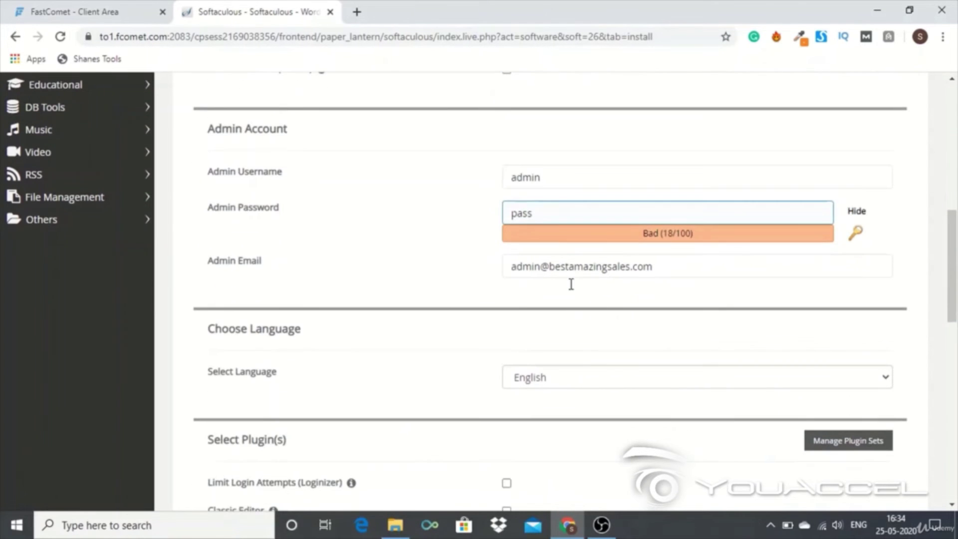
left_click(509, 267)
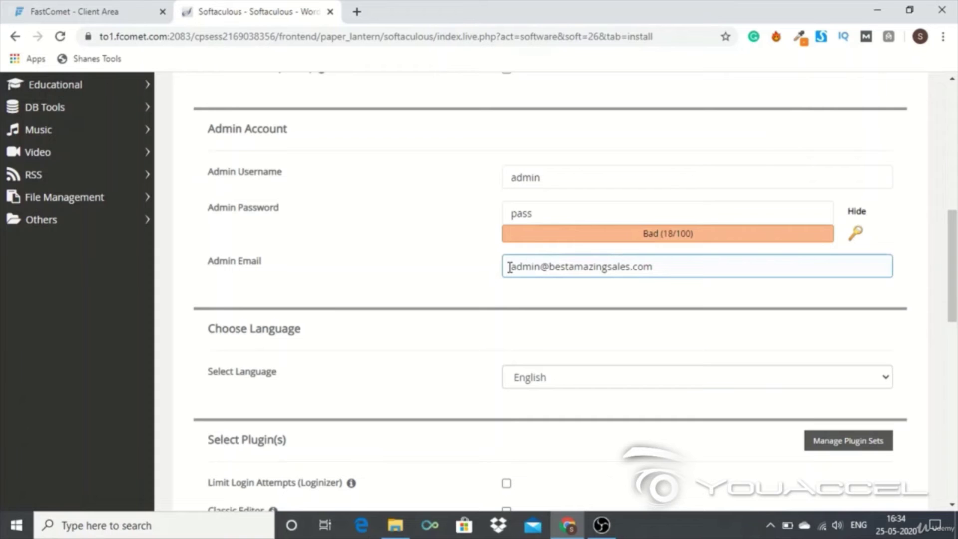
left_click_drag(510, 266, 540, 265)
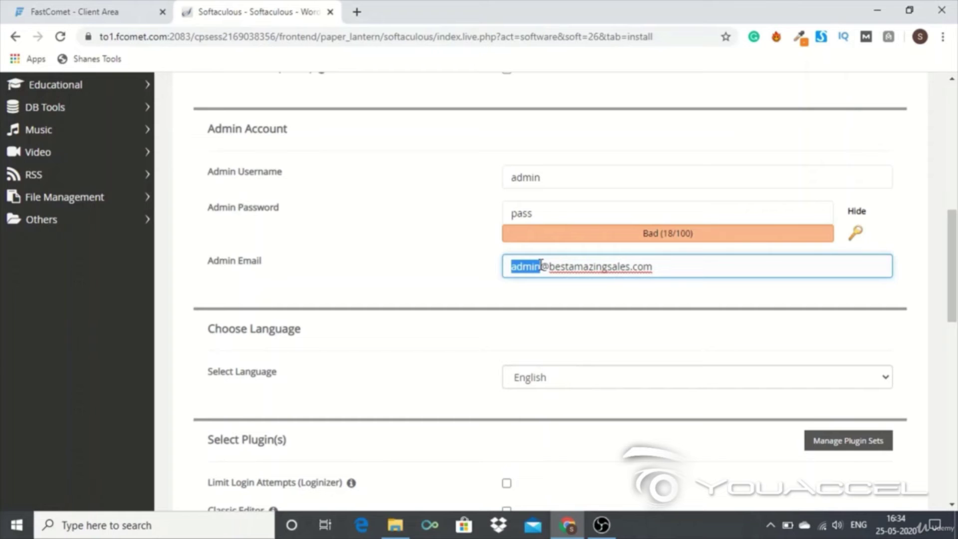
type("head")
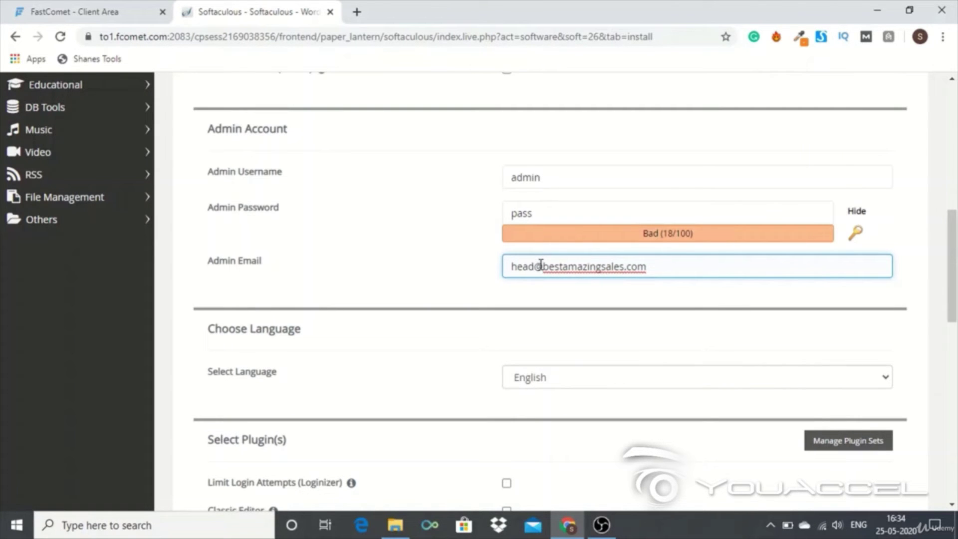
key("BackSpace")
key("BackSpace")
key("BackSpace")
key("BackSpace")
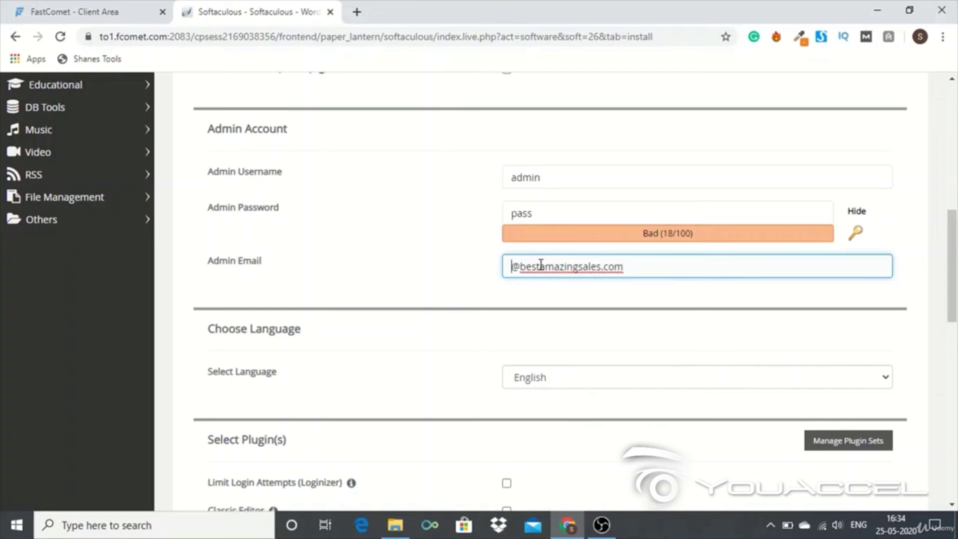
type("owner")
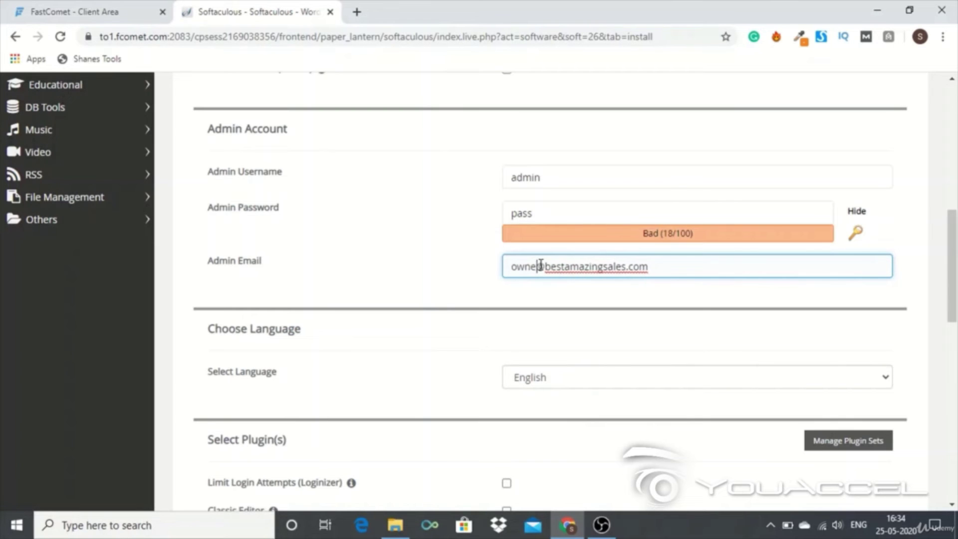
key("BackSpace")
key("BackSpace")
key("BackSpace")
key("BackSpace")
key("BackSpace")
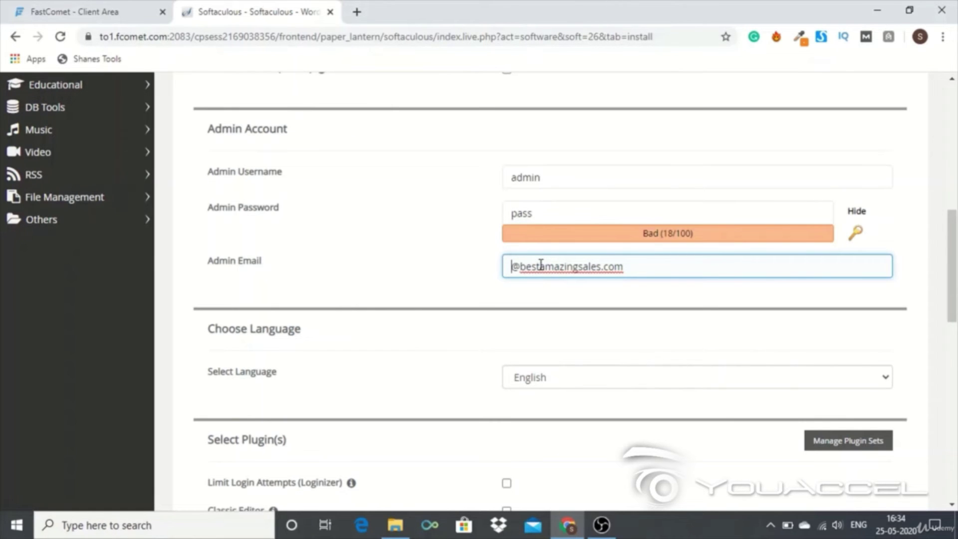
type("owner")
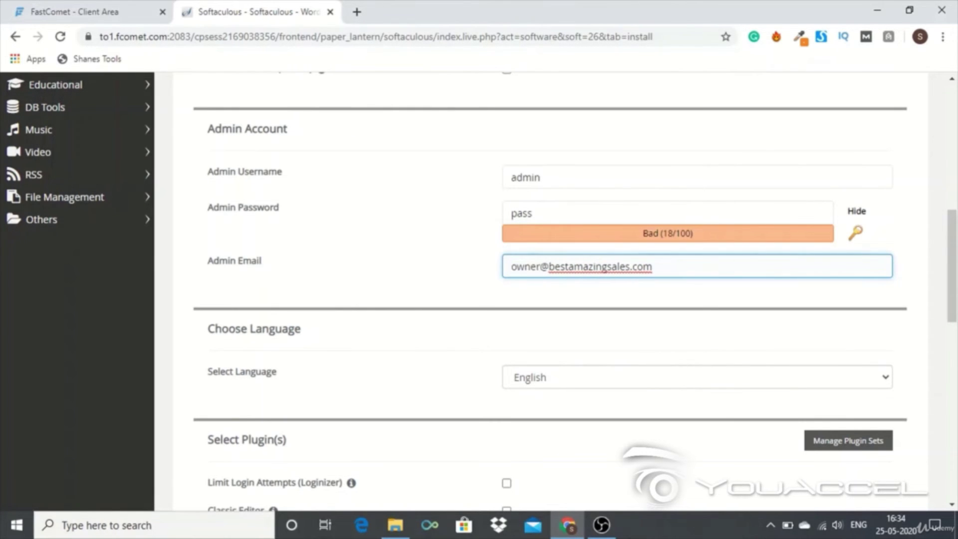
scroll(367, 368, "down", 3)
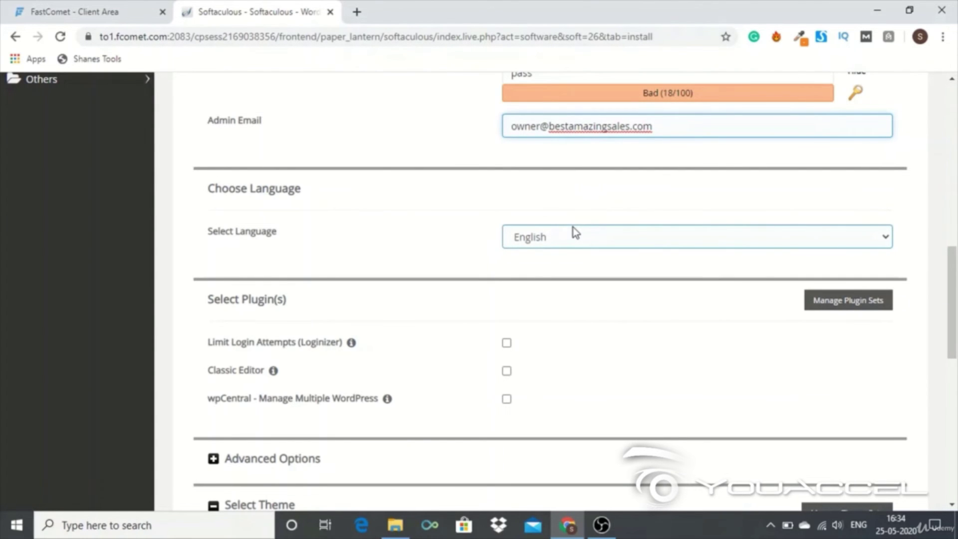
scroll(561, 276, "down", 3)
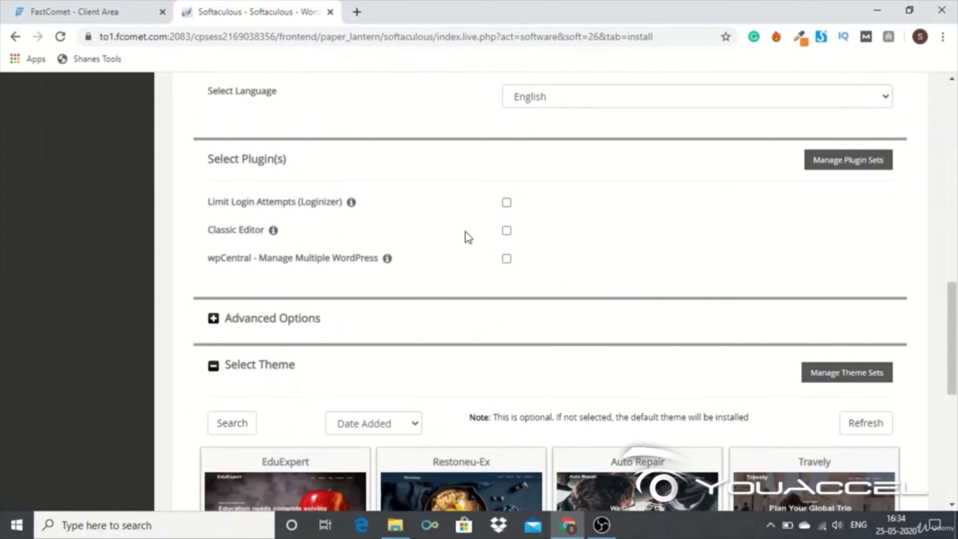
scroll(741, 347, "down", 4)
scroll(743, 348, "down", 4)
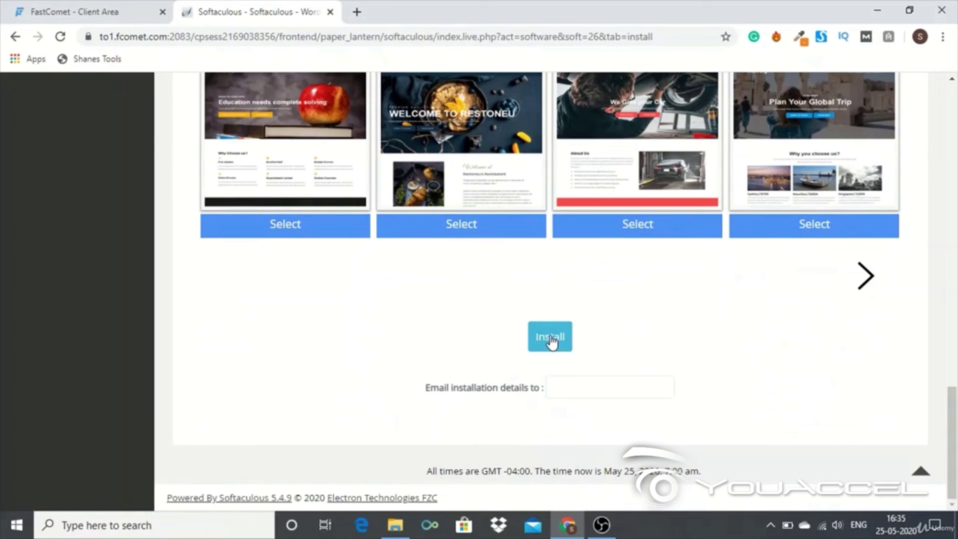
Step: Install WordPress and review the success page's site and administrative URLs
left_click(550, 339)
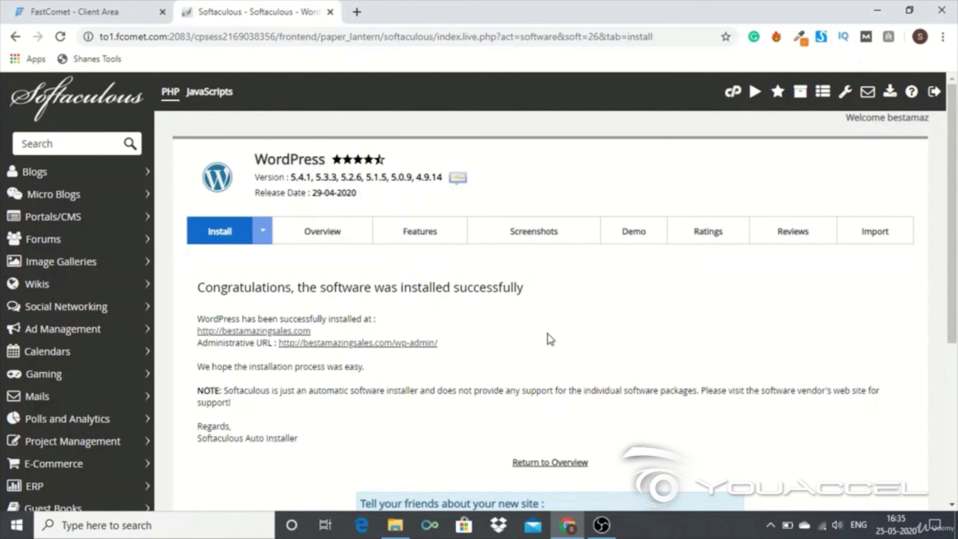
scroll(405, 347, "down", 2)
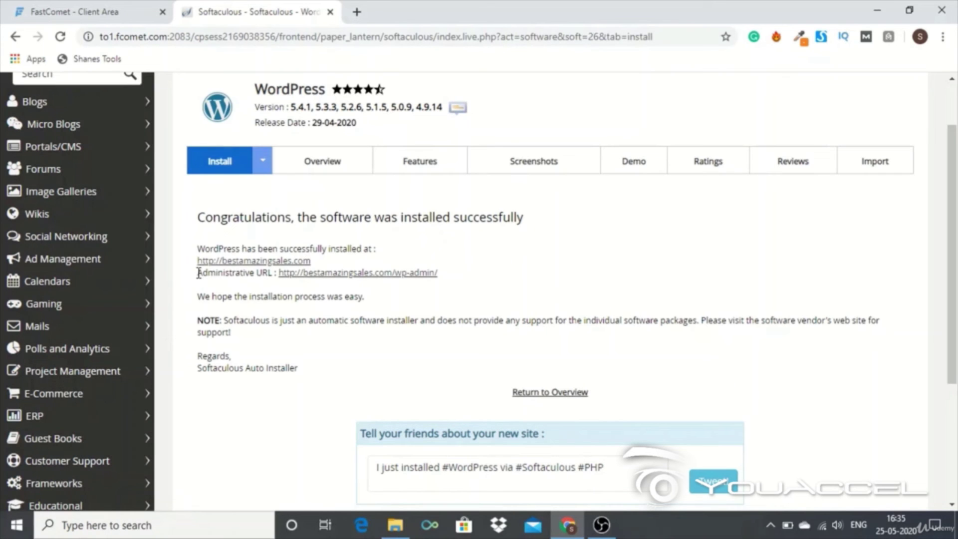
left_click_drag(198, 272, 266, 275)
Step: Open the Best Amazing Sales wp-admin dashboard and look over its 1 post, page and comment
left_click(269, 275)
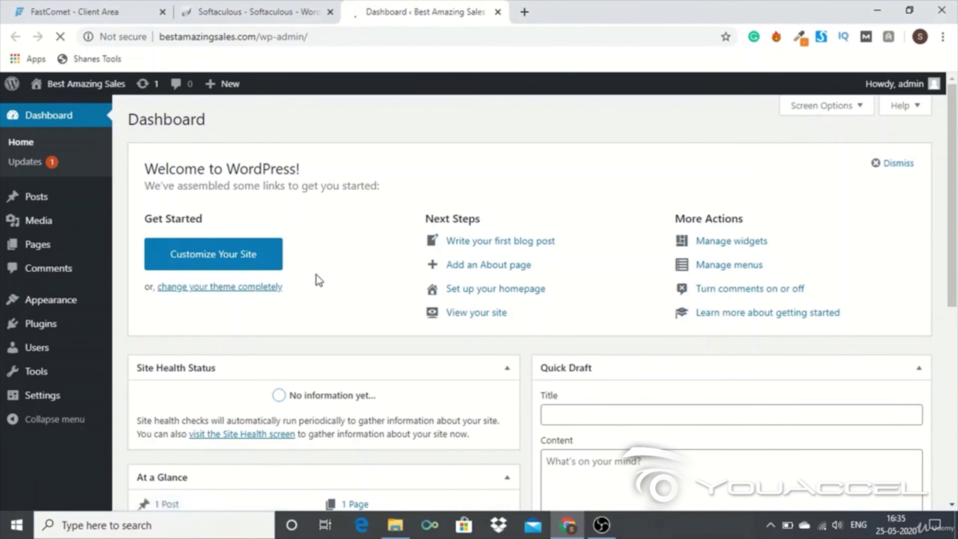
scroll(316, 274, "down", 3)
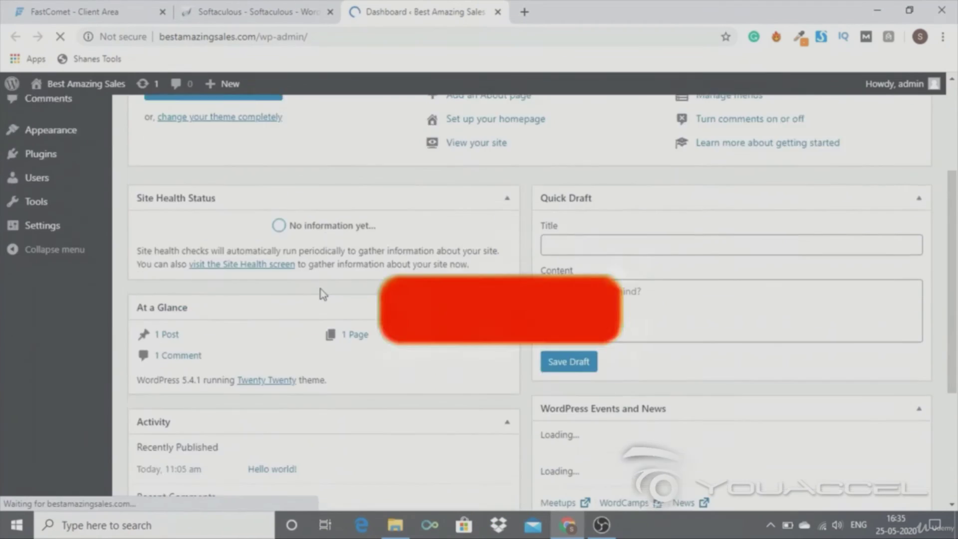
scroll(320, 293, "up", 3)
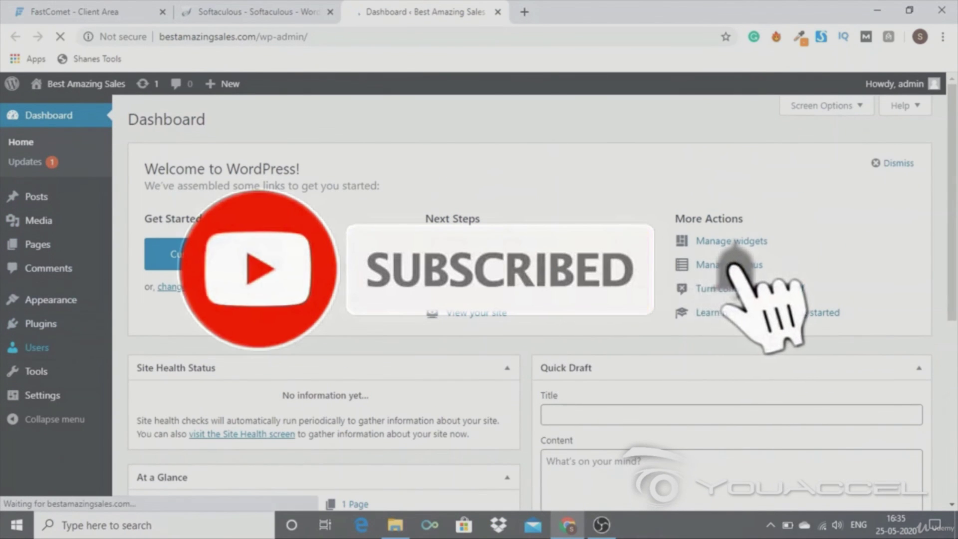